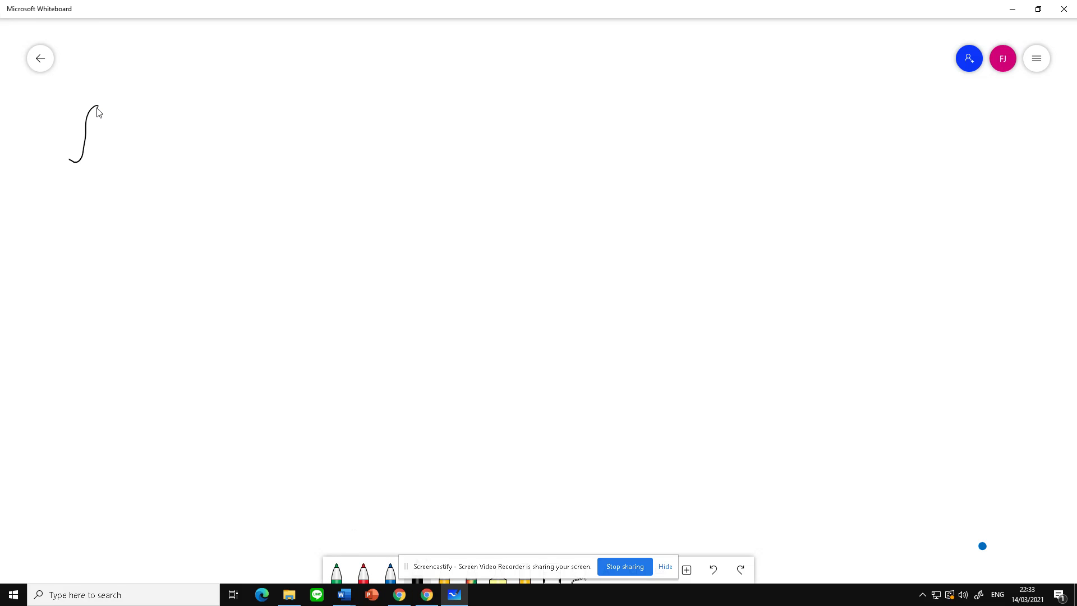
Step: Write e^(5x+3) dx after the integral sign in black ink
mouse_move(102, 141)
left_mouse_down()
mouse_move(118, 151)
mouse_move(118, 127)
mouse_move(135, 126)
left_mouse_up()
mouse_move(136, 115)
left_mouse_down()
mouse_move(129, 125)
mouse_move(201, 145)
left_mouse_up()
left_click_drag(201, 130, 191, 146)
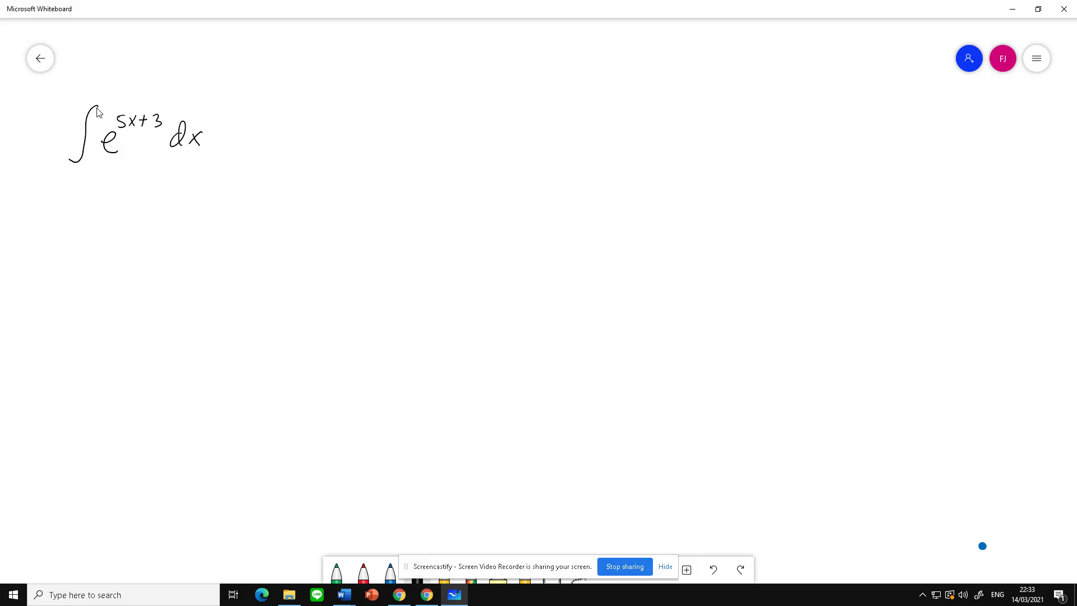
left_click(367, 580)
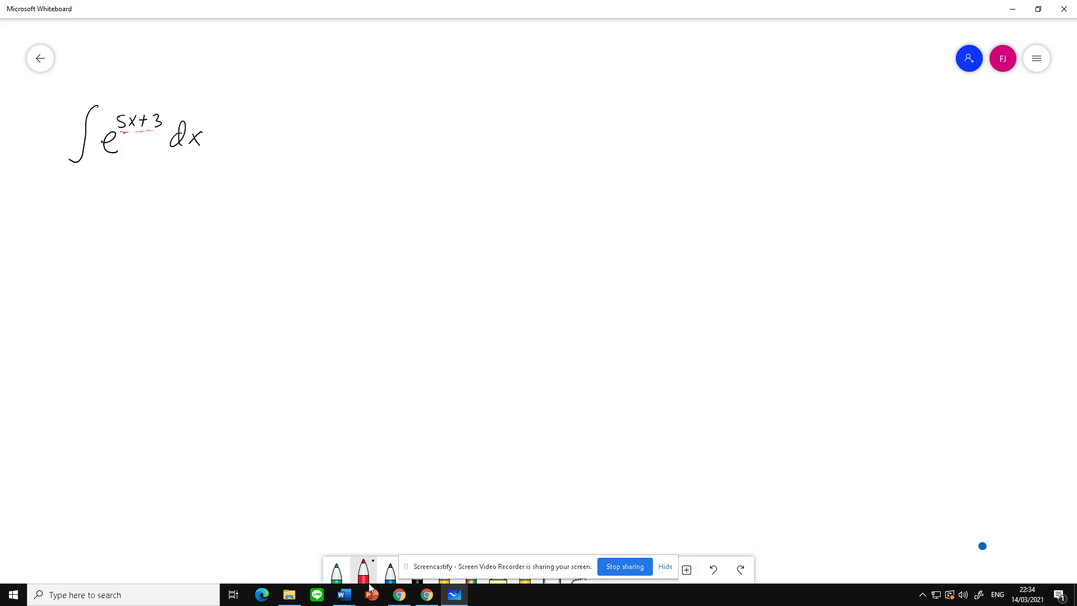
Step: Write 'let: u = 5x+3' in red to the right of the integral
mouse_move(341, 115)
left_mouse_down()
mouse_move(344, 132)
mouse_move(356, 129)
left_mouse_up()
left_click_drag(309, 130, 319, 135)
left_click_drag(316, 129, 323, 129)
left_click_drag(392, 121, 436, 124)
Step: Write 'du = 5 dx' in red beneath the u substitution
mouse_move(346, 157)
left_mouse_down()
mouse_move(351, 146)
mouse_move(362, 166)
left_mouse_up()
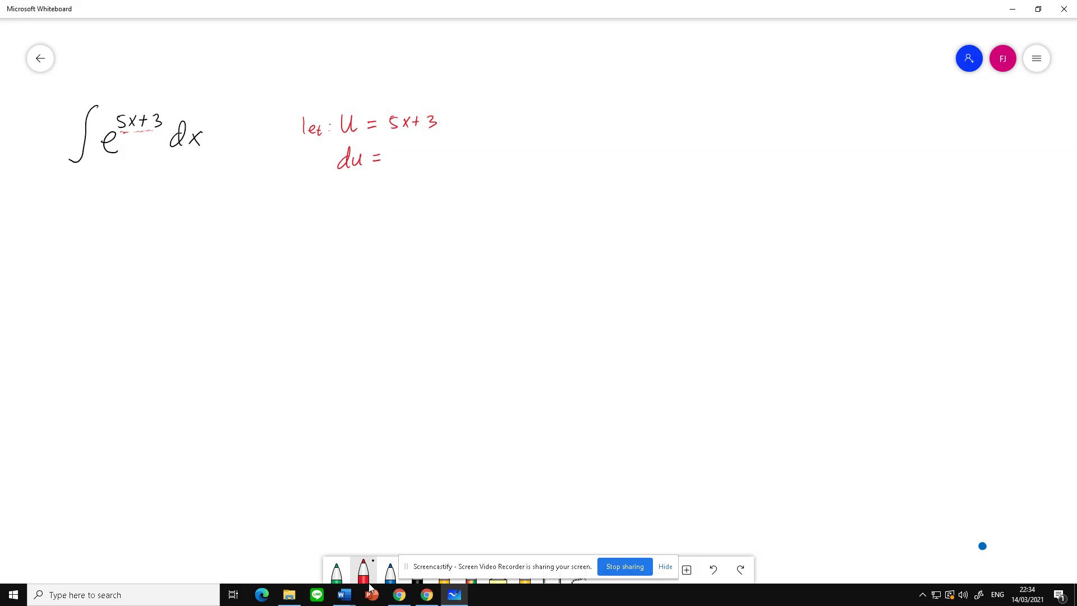
left_click_drag(401, 154, 392, 162)
left_click_drag(420, 153, 423, 144)
Step: In blue, underline dx in the integral and in du = 5 dx, then write du/5 = dx below
left_click(391, 582)
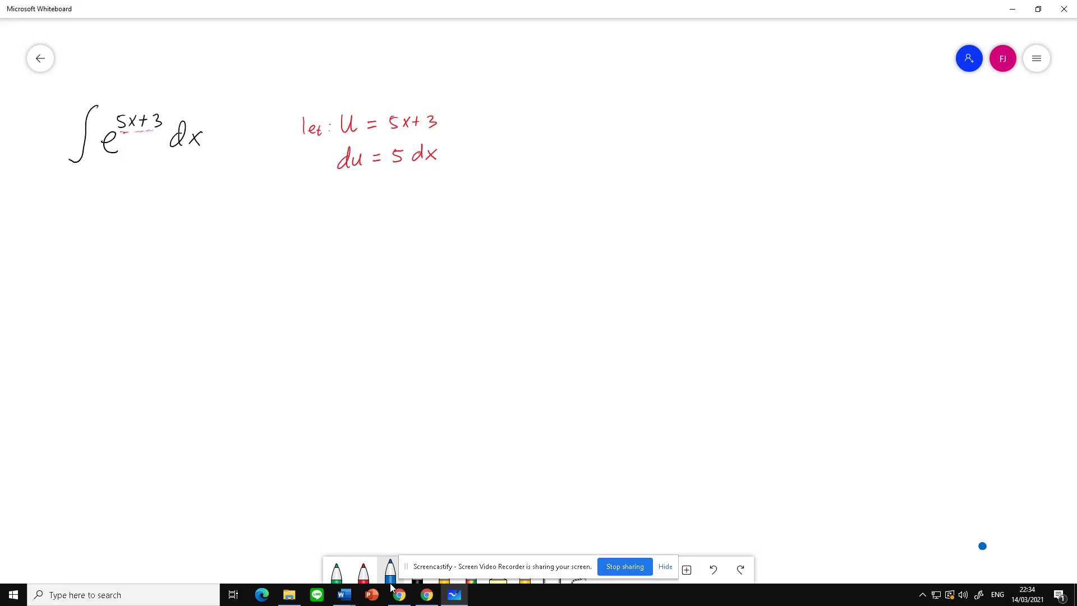
left_click_drag(170, 153, 195, 151)
left_click_drag(414, 164, 439, 163)
mouse_move(409, 184)
left_mouse_down()
mouse_move(408, 194)
mouse_move(422, 181)
left_mouse_up()
mouse_move(345, 178)
left_mouse_down()
mouse_move(361, 185)
mouse_move(352, 209)
left_mouse_up()
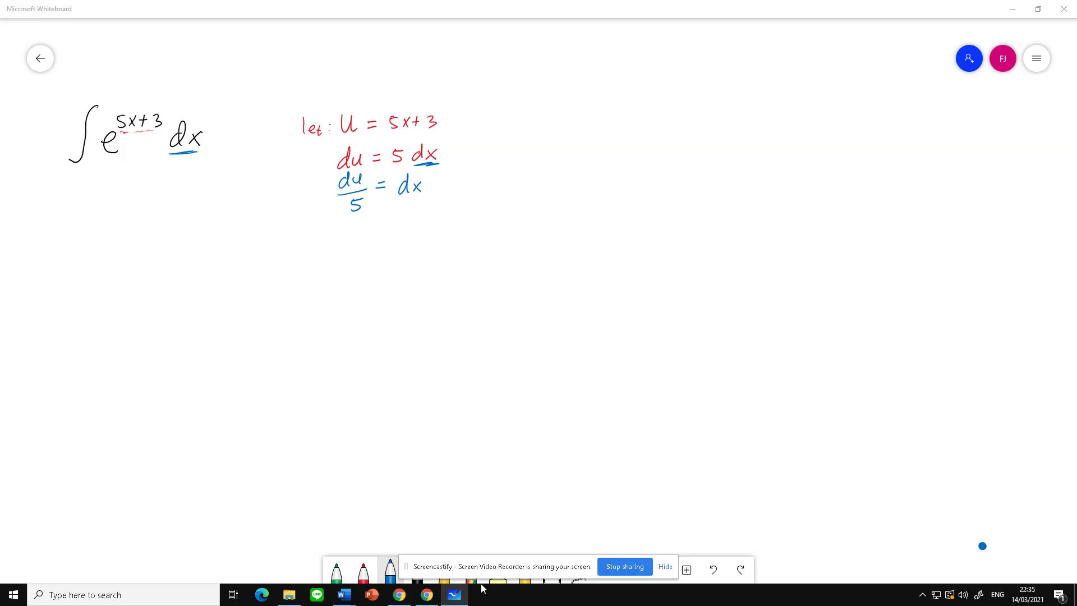
Step: Clear the screen-sharing notice and start a new black integral ∫e^u below the first
left_click(665, 566)
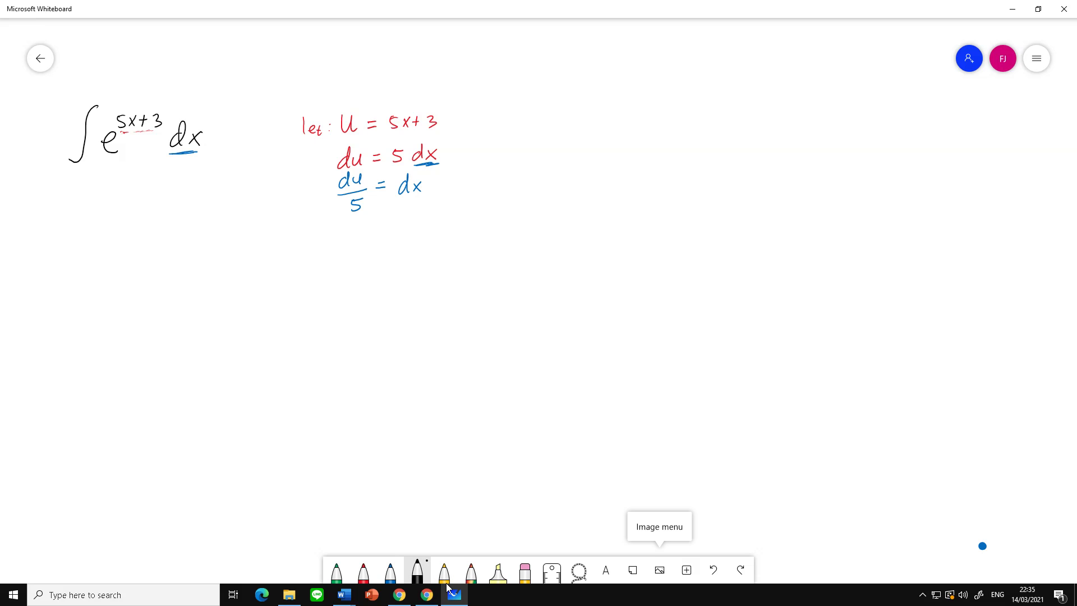
left_click_drag(89, 213, 61, 270)
left_click_drag(106, 242, 121, 252)
mouse_move(122, 218)
left_mouse_down()
mouse_move(159, 236)
mouse_move(159, 250)
mouse_move(176, 235)
left_mouse_up()
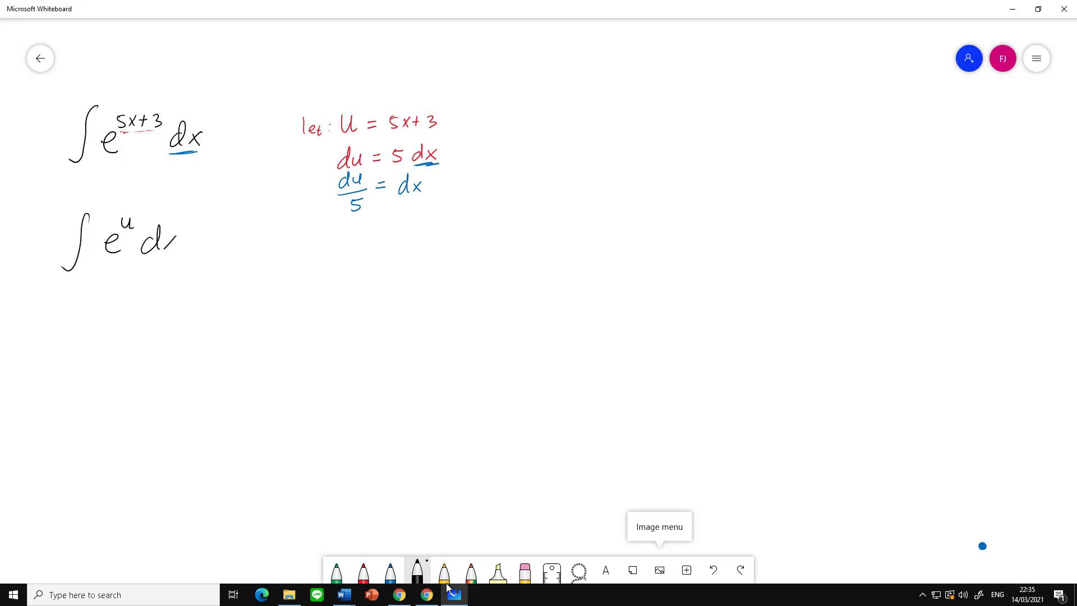
Step: Erase the stray stroke after the d and rewrite it as du
left_click(524, 572)
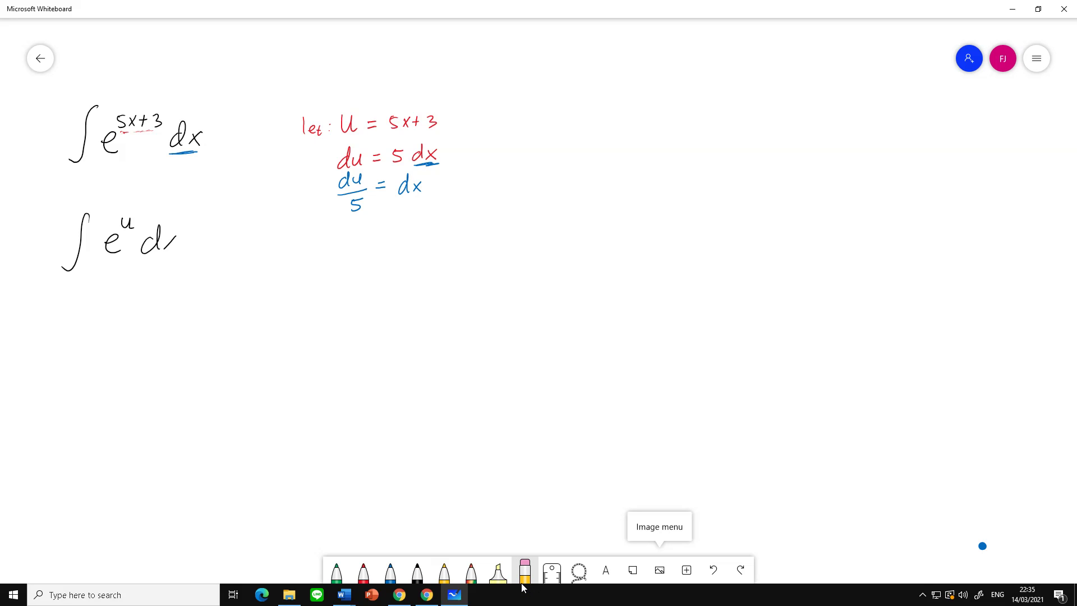
left_click_drag(174, 238, 171, 241)
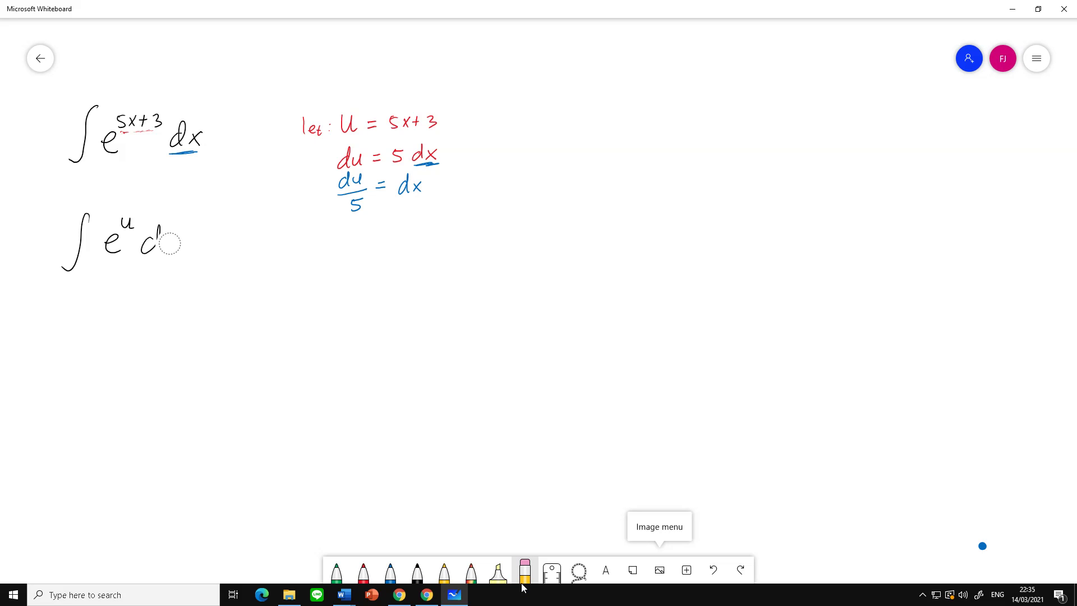
left_click(417, 572)
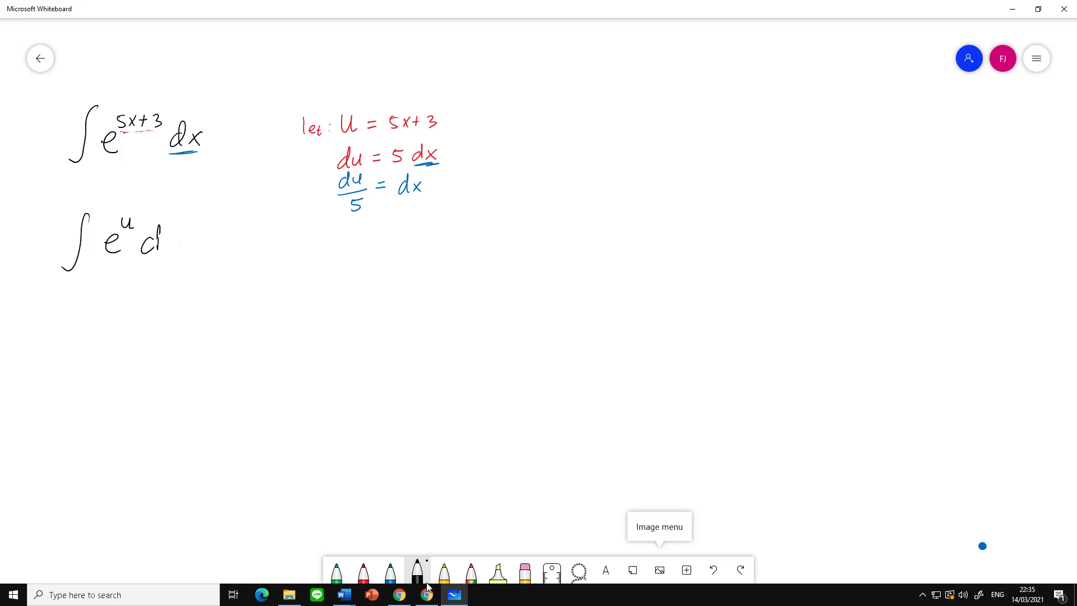
left_click_drag(168, 236, 180, 246)
Step: Underline both dx terms in black and put du over 5 in the new integral
left_click_drag(170, 153, 207, 149)
left_click_drag(400, 207, 423, 202)
mouse_move(146, 261)
left_mouse_down()
mouse_move(177, 256)
mouse_move(162, 280)
left_mouse_up()
Step: Write the line = 1/5 ∫e^u du in black
mouse_move(88, 322)
left_mouse_down()
mouse_move(96, 342)
mouse_move(81, 364)
left_mouse_up()
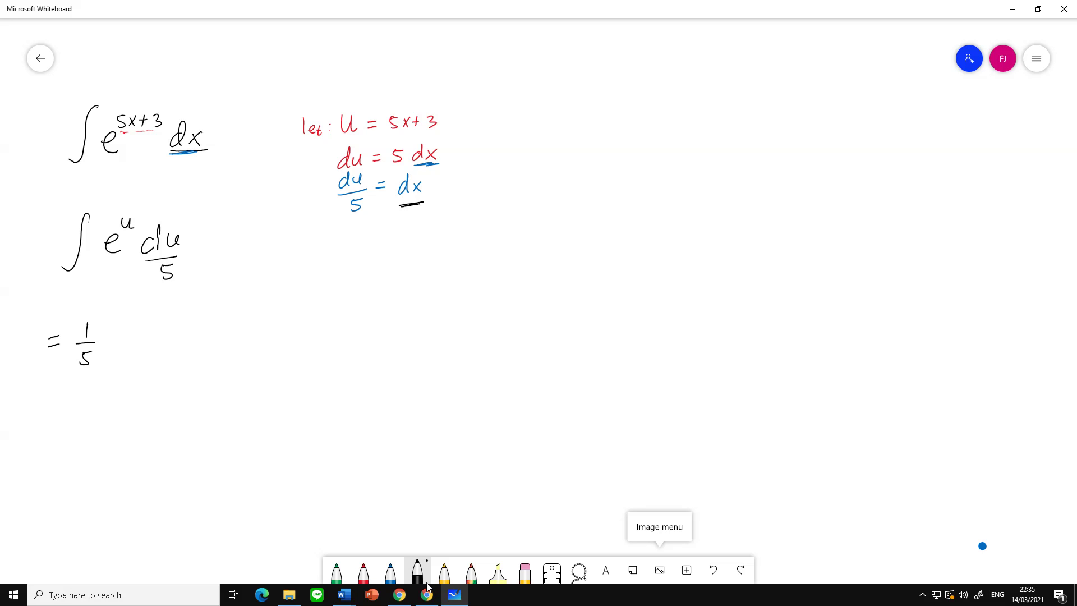
left_click_drag(126, 318, 108, 355)
mouse_move(134, 331)
left_mouse_down()
mouse_move(146, 332)
mouse_move(148, 351)
mouse_move(159, 330)
mouse_move(138, 351)
mouse_move(152, 352)
mouse_move(200, 335)
left_mouse_up()
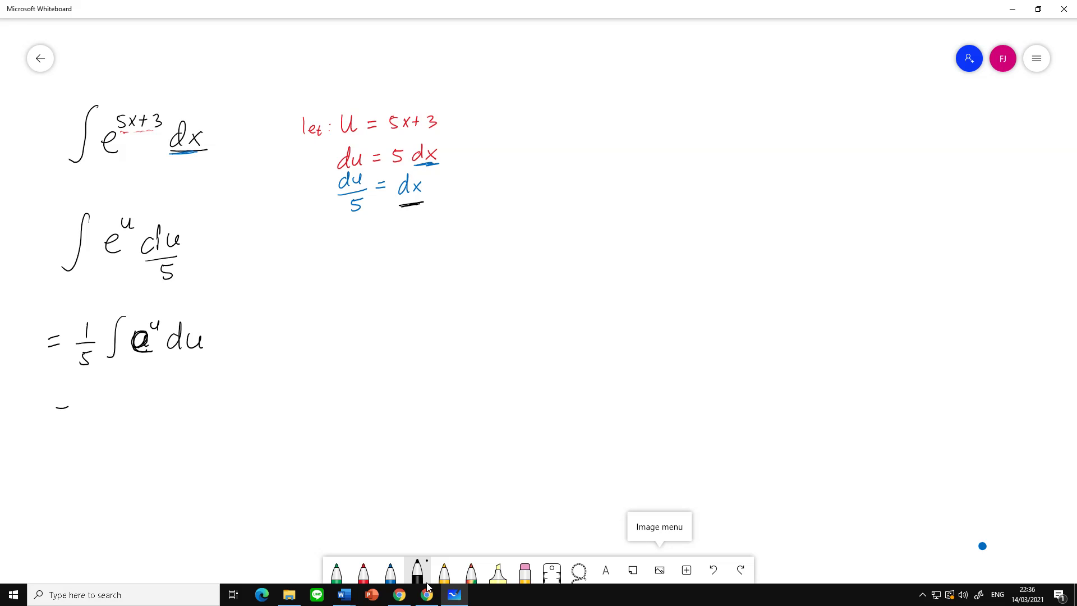
Step: Write the next line = 1/5 e^u + C
left_click_drag(57, 416, 69, 415)
left_click_drag(96, 391, 106, 409)
mouse_move(93, 428)
left_mouse_down()
mouse_move(94, 438)
mouse_move(146, 418)
mouse_move(153, 383)
mouse_move(171, 418)
left_mouse_up()
mouse_move(161, 408)
left_mouse_down()
mouse_move(201, 398)
mouse_move(216, 415)
left_mouse_up()
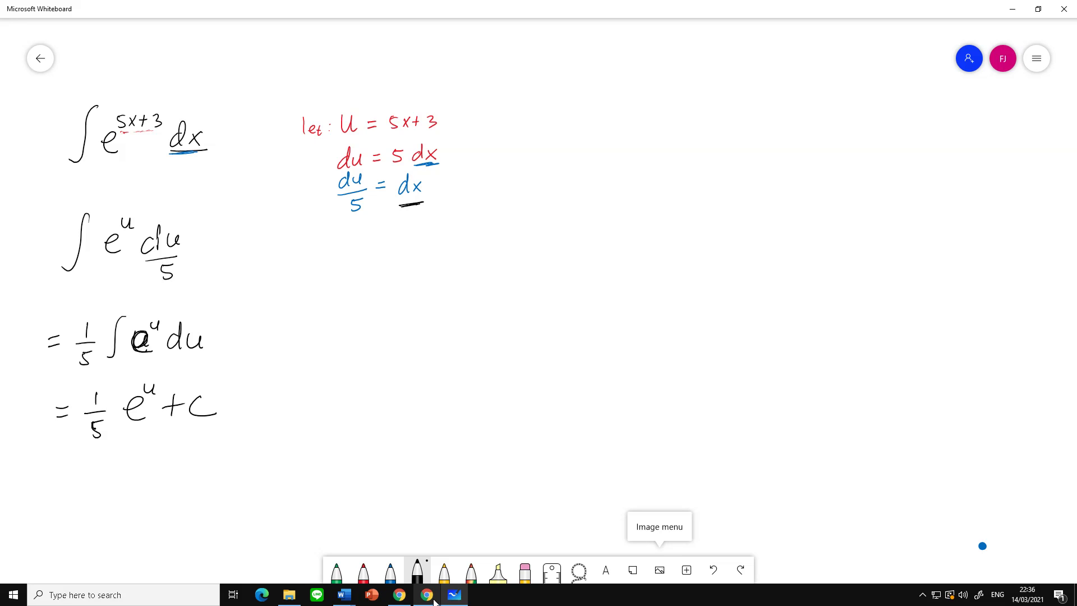
Step: Underline u = 5x+3 in red
left_click(362, 582)
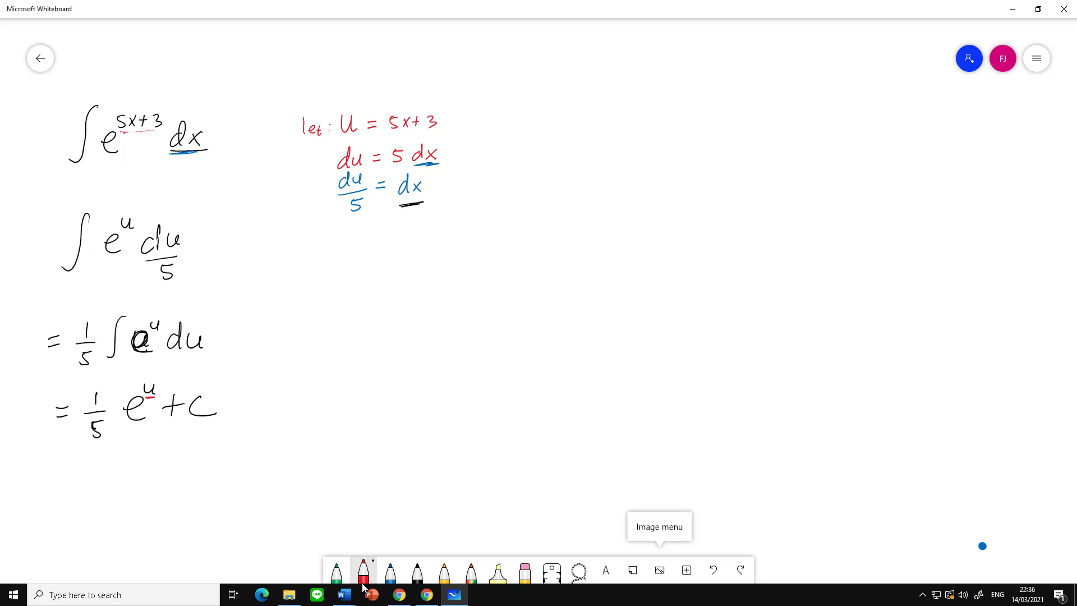
mouse_move(339, 142)
left_mouse_down()
mouse_move(446, 133)
mouse_move(330, 142)
left_mouse_up()
left_click(417, 576)
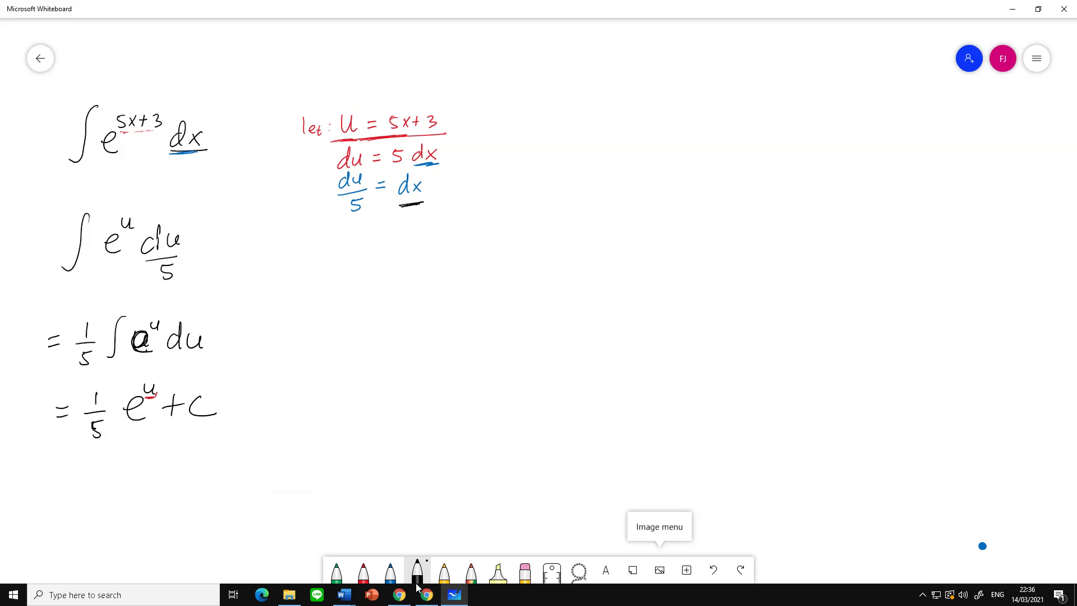
Step: Write the final black line = 1/5 e^(5x+3) + C
left_click_drag(58, 464, 105, 464)
mouse_move(94, 471)
left_mouse_down()
mouse_move(117, 465)
mouse_move(98, 490)
left_mouse_up()
mouse_move(129, 466)
left_mouse_down()
mouse_move(150, 470)
mouse_move(155, 448)
left_mouse_up()
left_click_drag(181, 445, 195, 480)
mouse_move(183, 468)
left_mouse_down()
mouse_move(205, 466)
mouse_move(238, 472)
left_mouse_up()
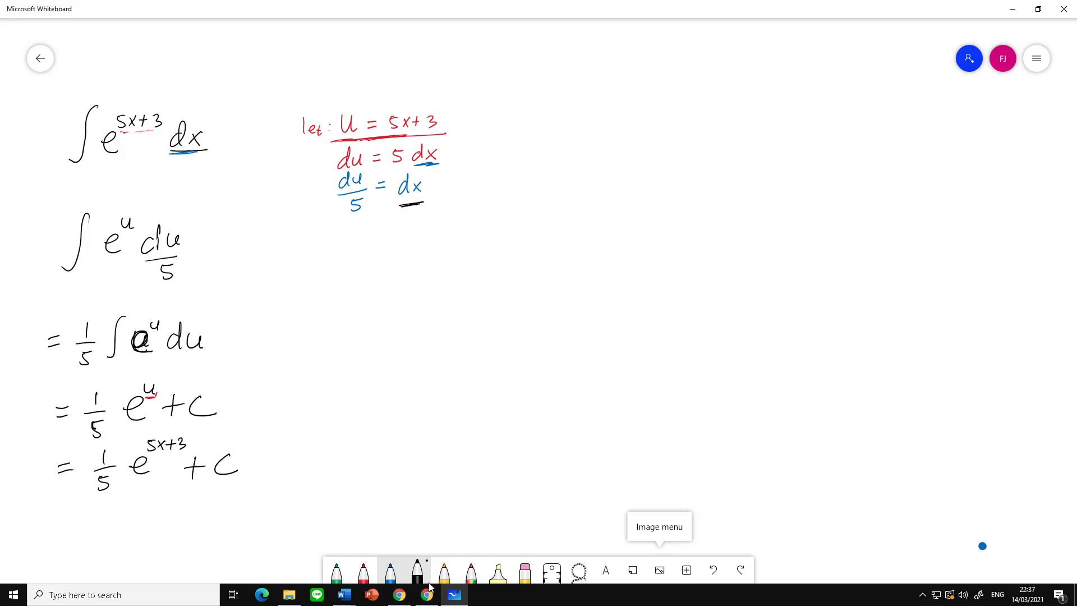
Step: Choose the blue pen to box the final answer
left_click(391, 571)
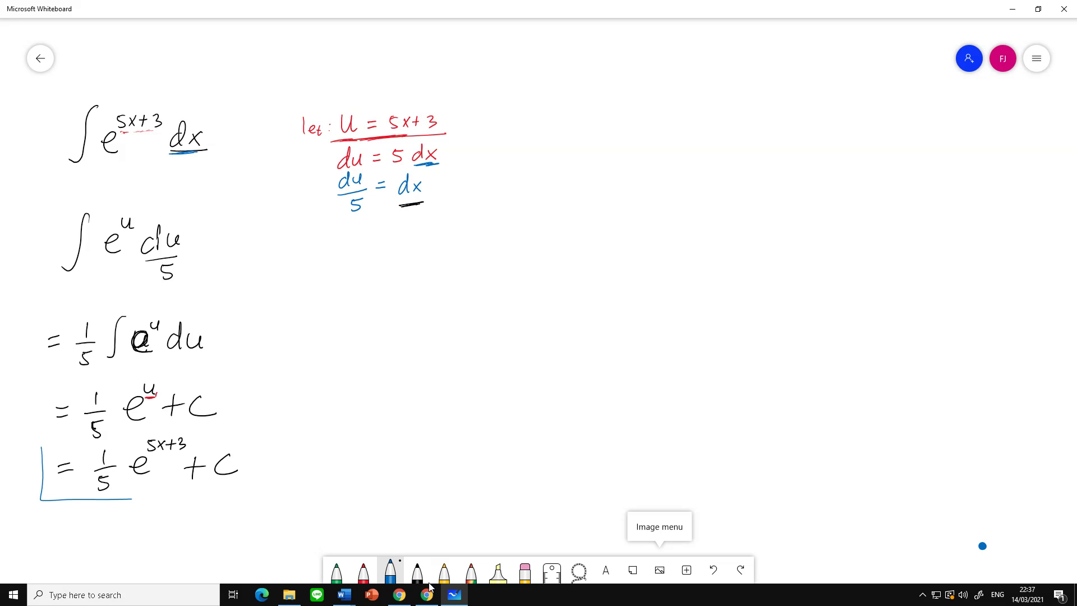